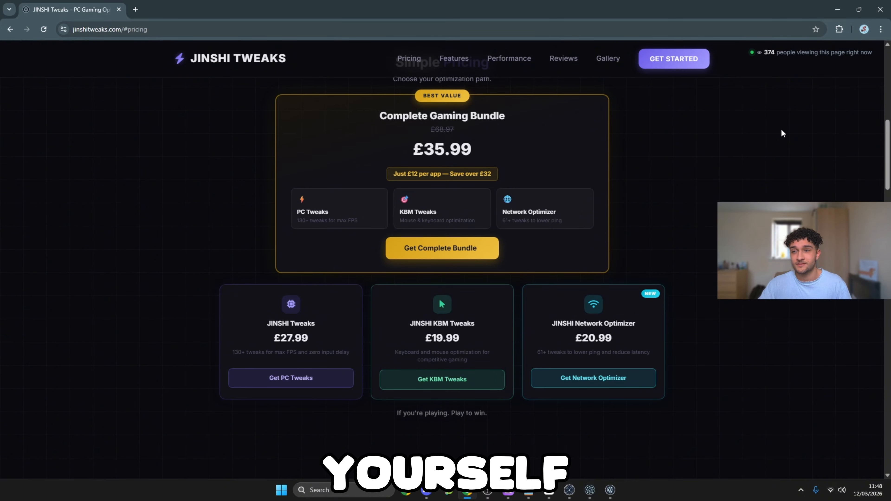
Minimise the browser, find Control Panel with a Windows search, open it and activate its search field.
click(841, 4)
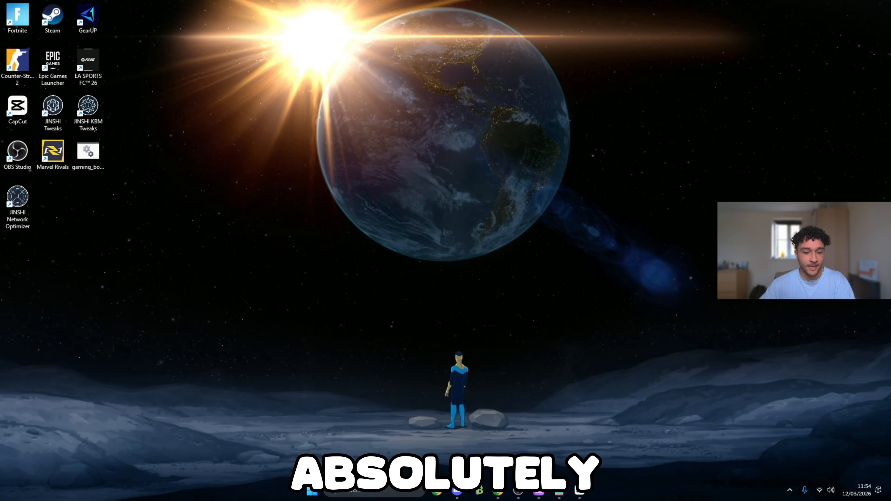
click(386, 490)
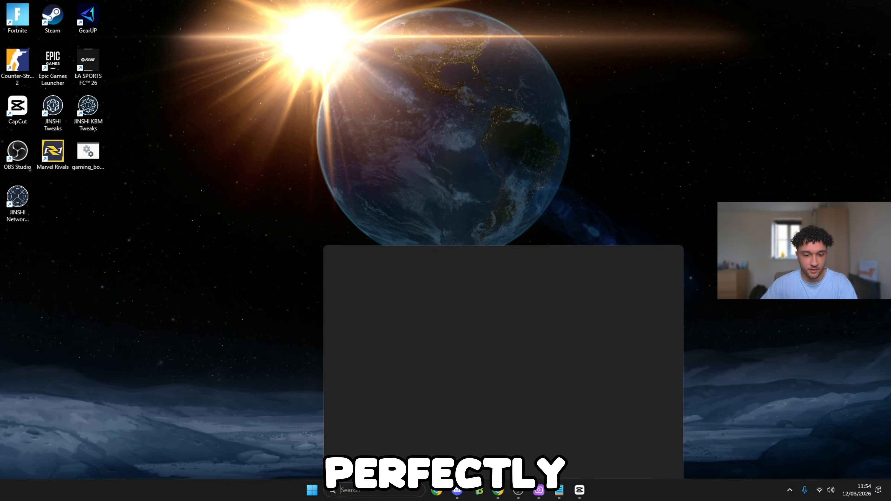
text(control panel)
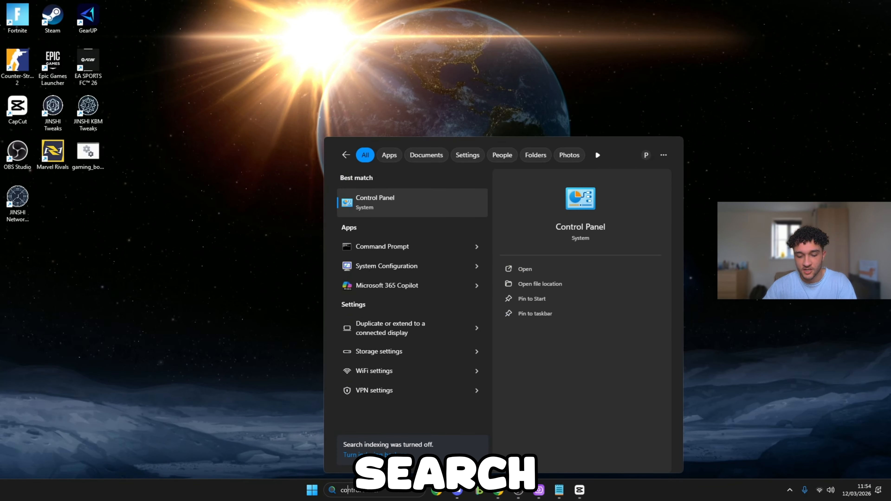
click(377, 205)
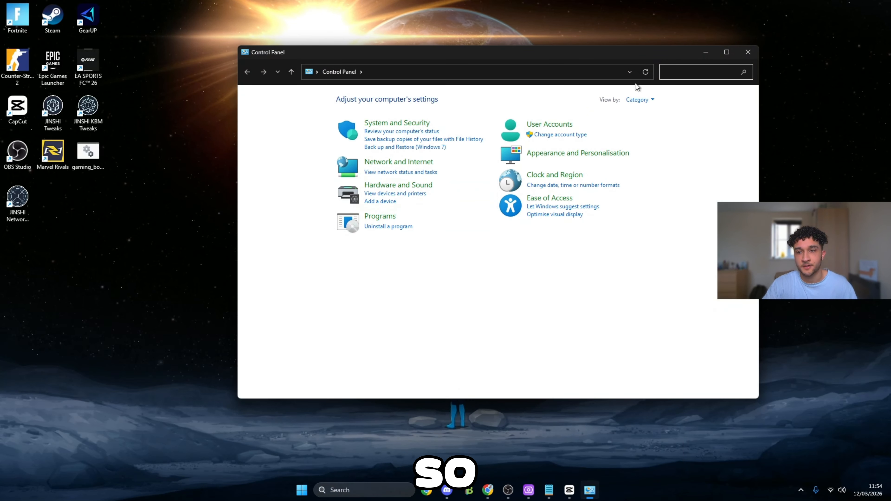
click(674, 73)
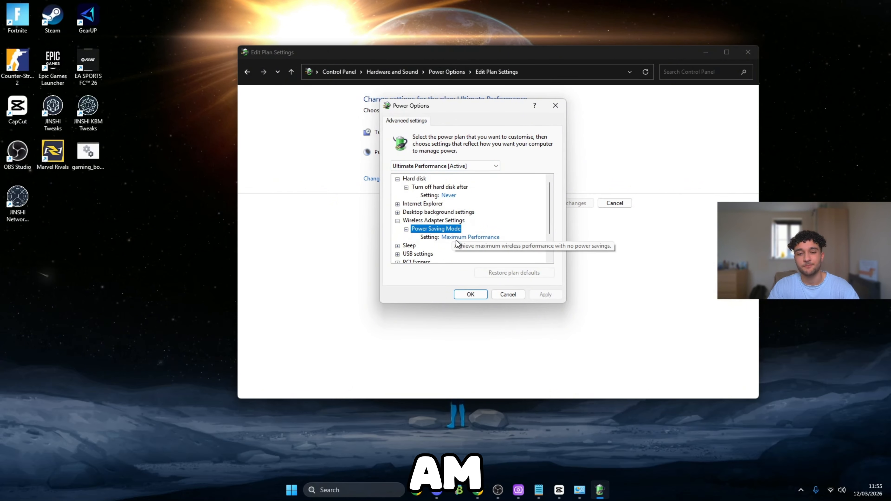
Examine the Ultimate Performance plan's advanced settings for wireless power saving, processor power management and PCI Express Link State Power Management.
click(460, 239)
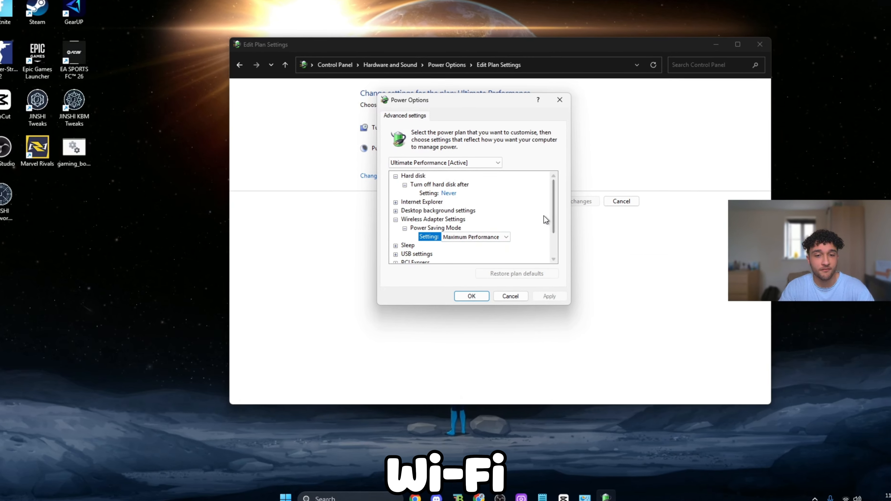
scroll(544, 215, down, 3)
double_click(435, 237)
click(404, 220)
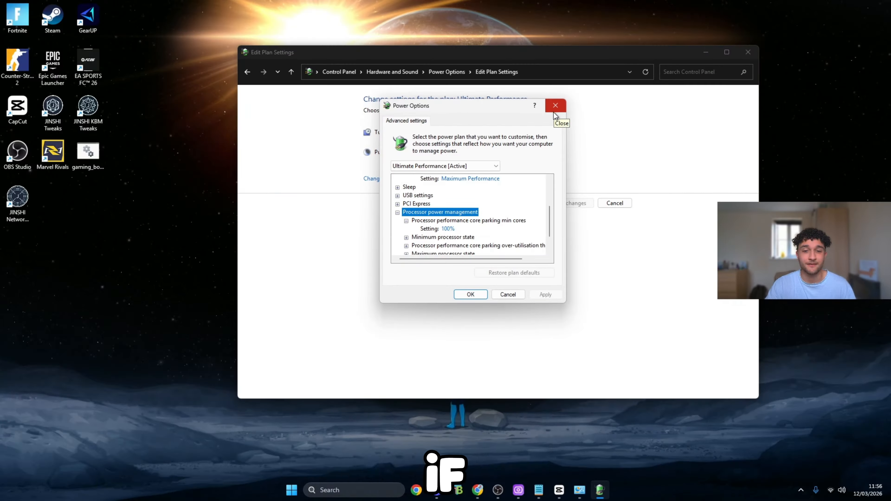
click(398, 204)
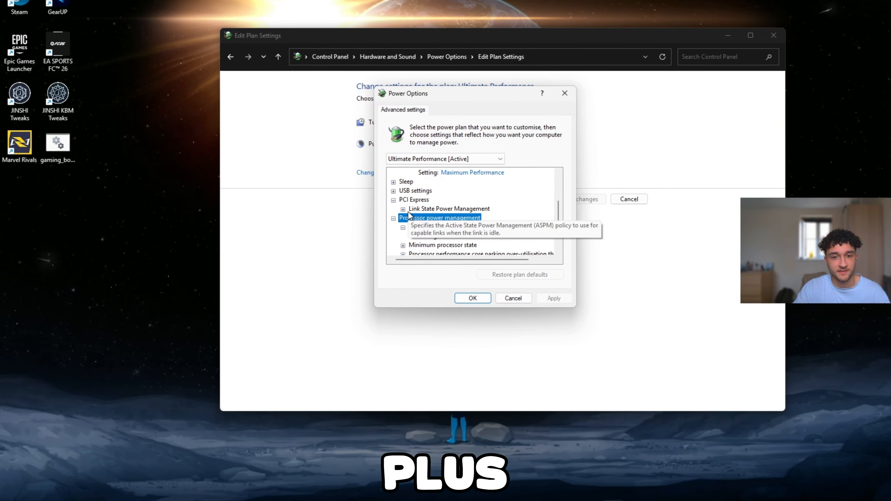
click(403, 209)
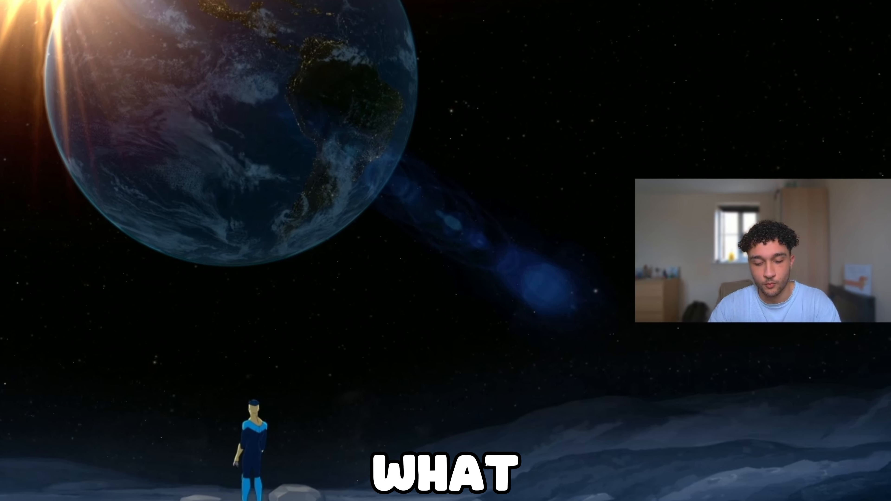
Search Windows for Control Panel and open its Network and Sharing Centre.
click(389, 492)
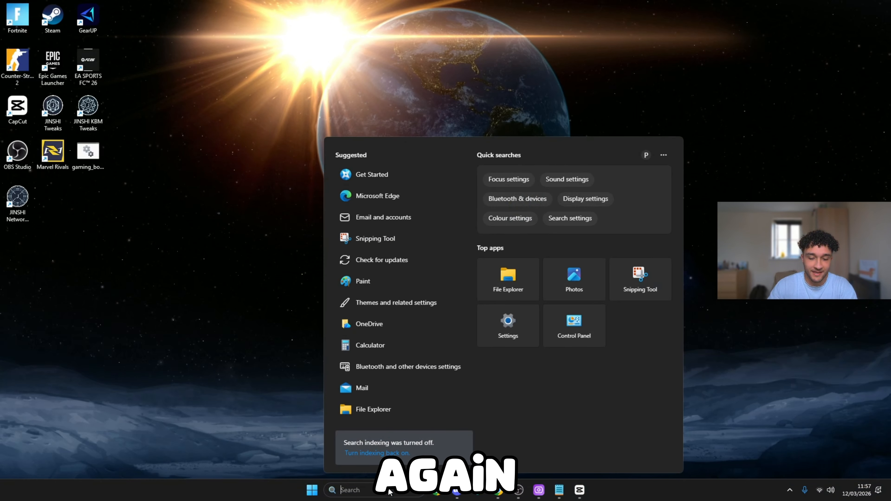
text(control panel)
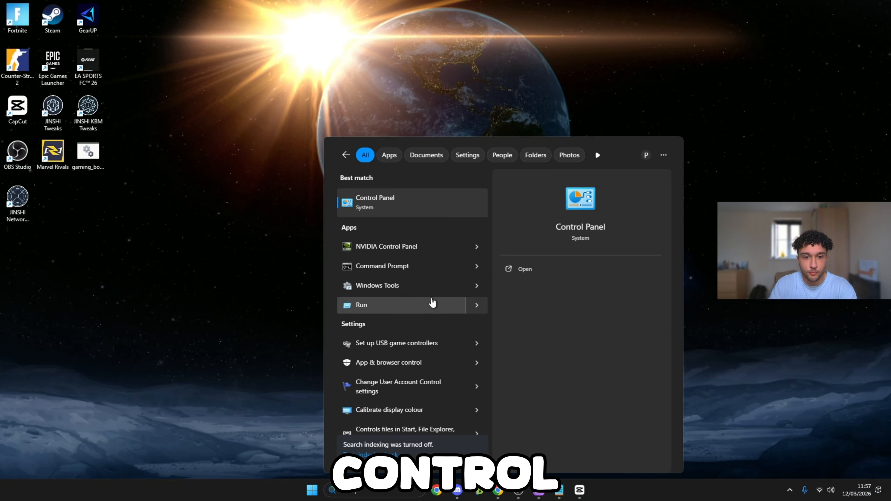
key(Return)
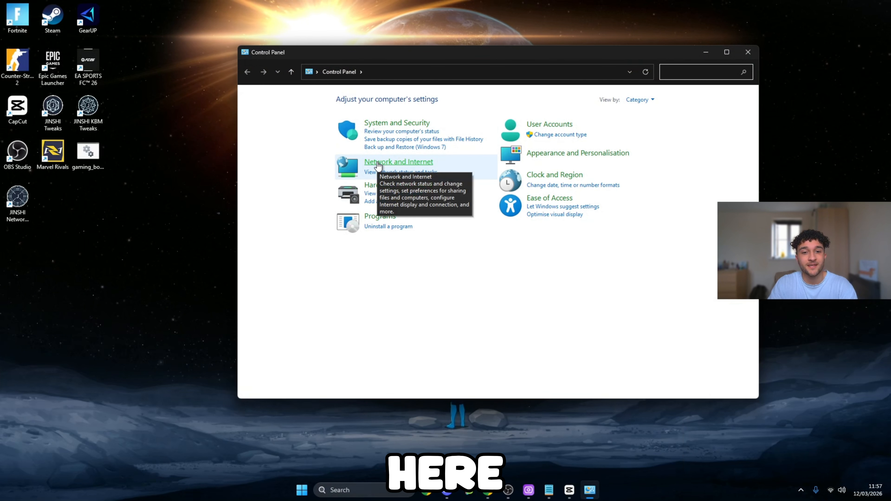
click(375, 162)
click(389, 100)
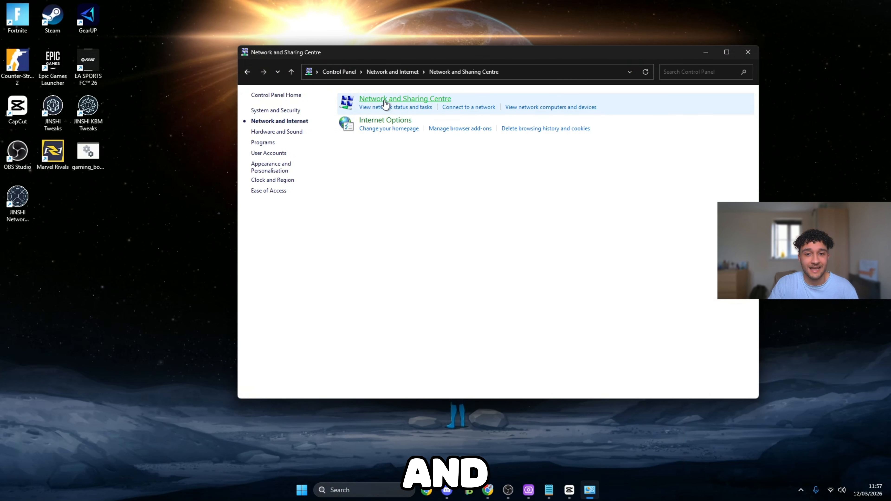
Open the active WiFi connection's properties and disable Link-Layer Topology Discovery Responder.
click(547, 131)
click(391, 323)
scroll(471, 228, down, 2)
click(415, 237)
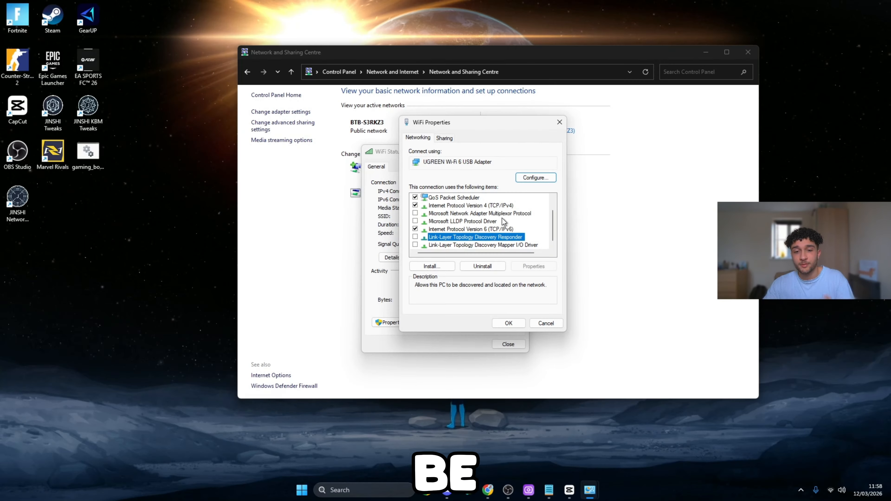
In the Internet Protocol Version 4 properties, apply 1.1.1.1 as preferred and 1.0.0.1 as alternative DNS server.
click(437, 205)
double_click(437, 205)
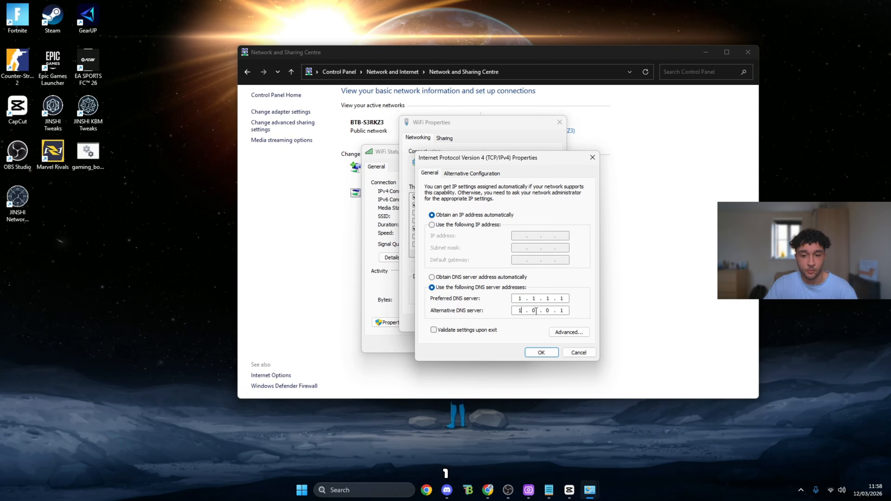
click(553, 314)
click(567, 313)
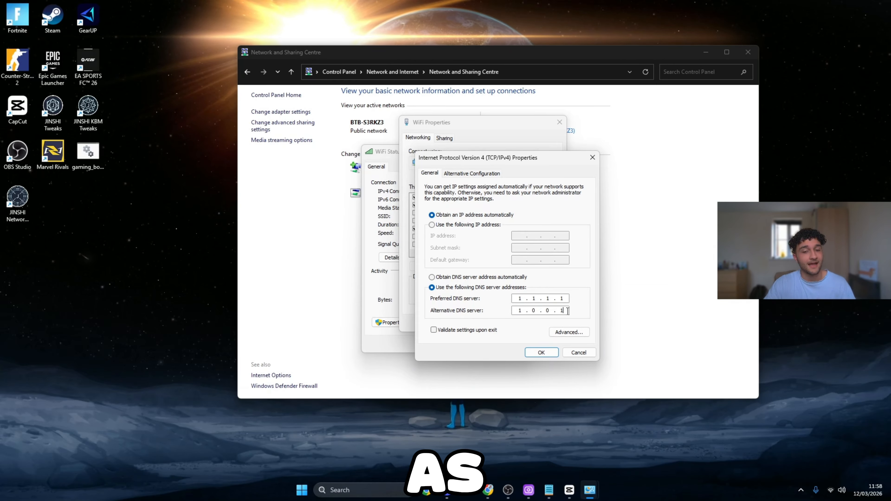
click(542, 353)
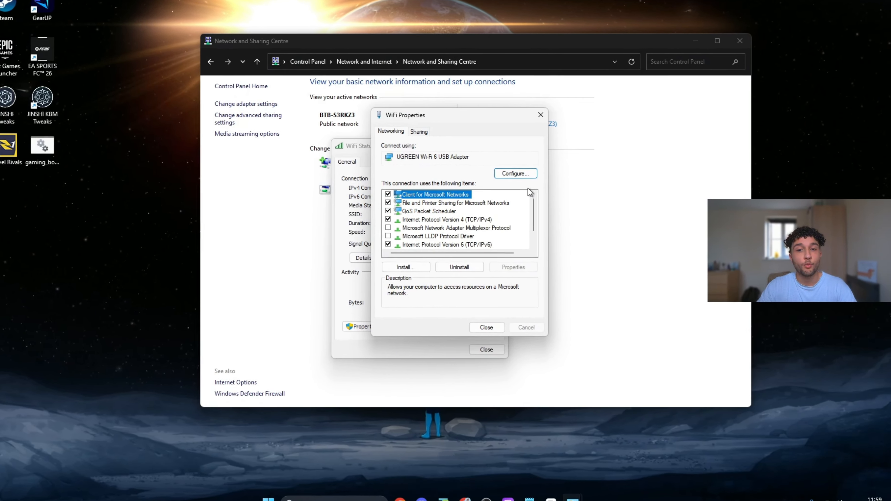
Check the UGREEN Wi-Fi 6 USB Adapter's advanced Receive Buffers and Transmit Buffers properties, and close the network windows.
click(515, 173)
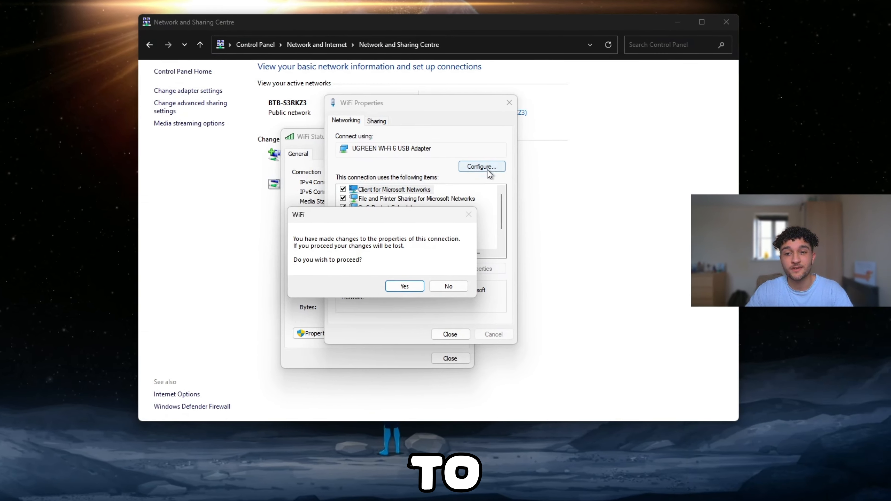
click(365, 290)
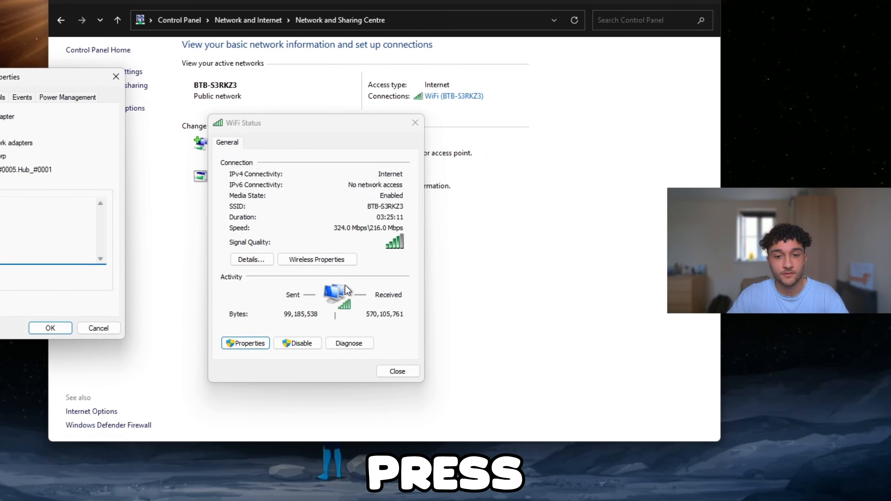
drag(53, 77, 351, 136)
click(380, 173)
click(378, 241)
click(380, 248)
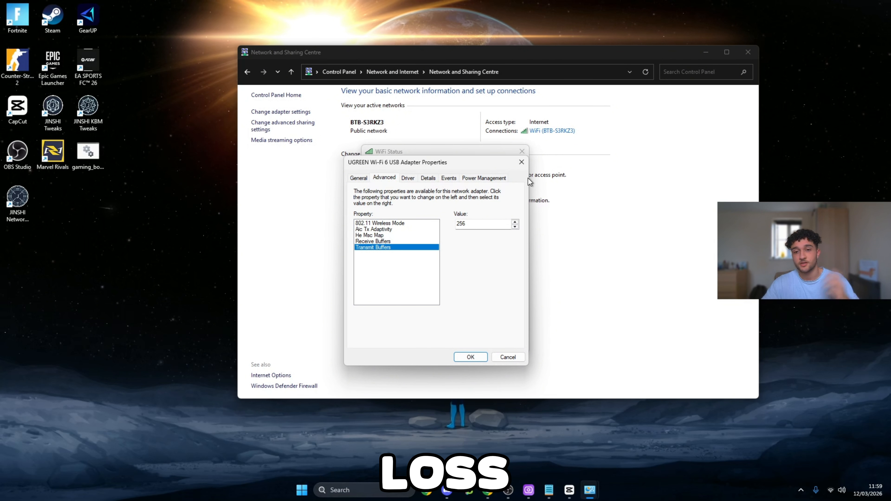
click(522, 163)
click(524, 153)
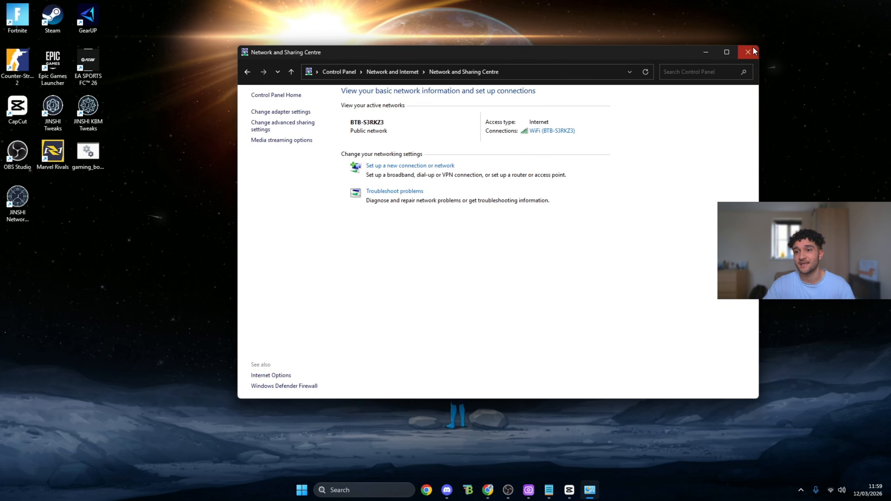
click(749, 52)
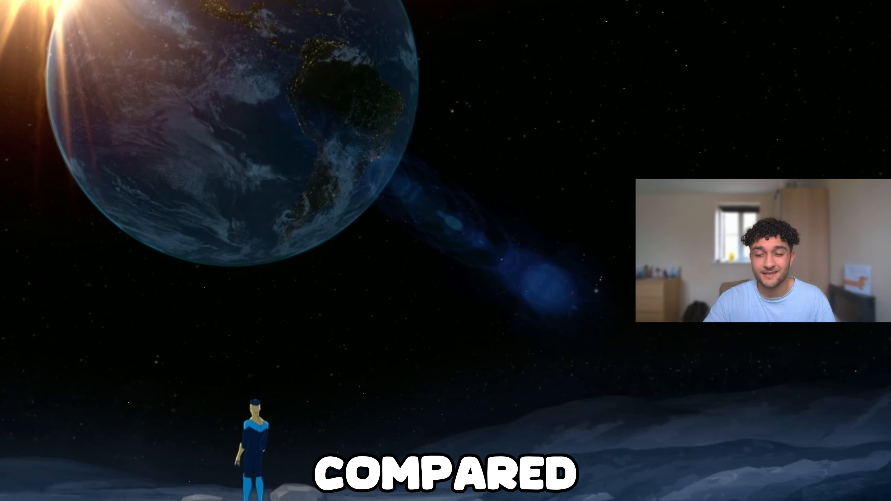
Switch to JINSHI Network Optimizer and browse its TCP/IP Tweaks, Stability & Reliability, Firewall & Security and Advanced Network categories.
click(591, 491)
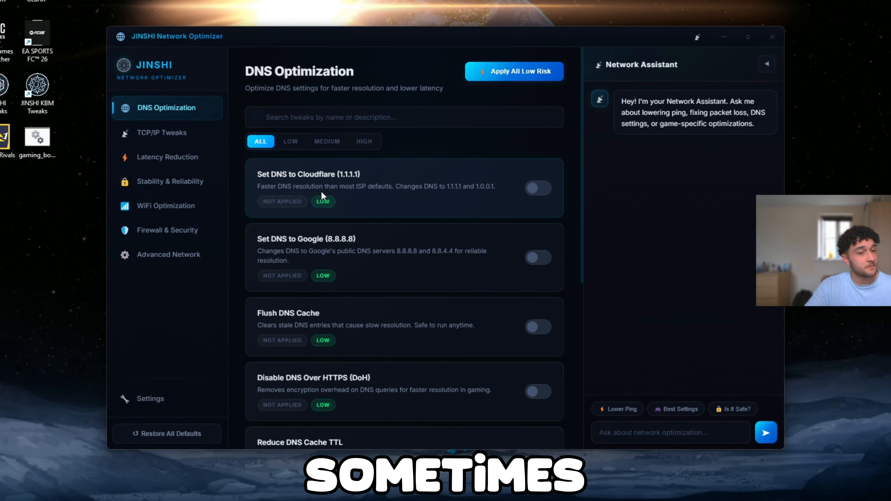
click(191, 133)
click(196, 182)
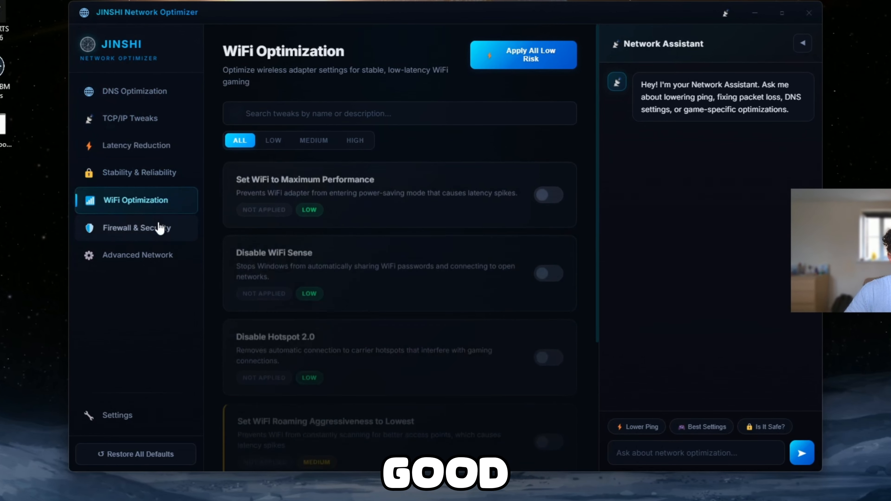
click(160, 228)
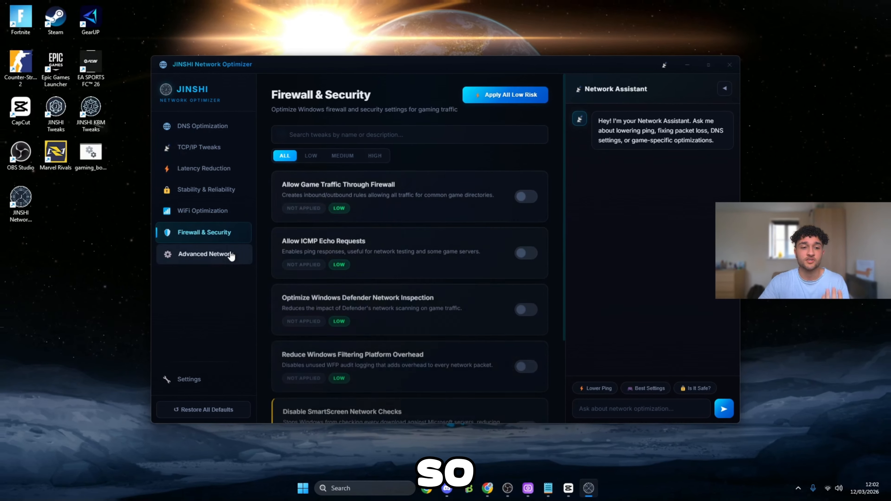
click(165, 256)
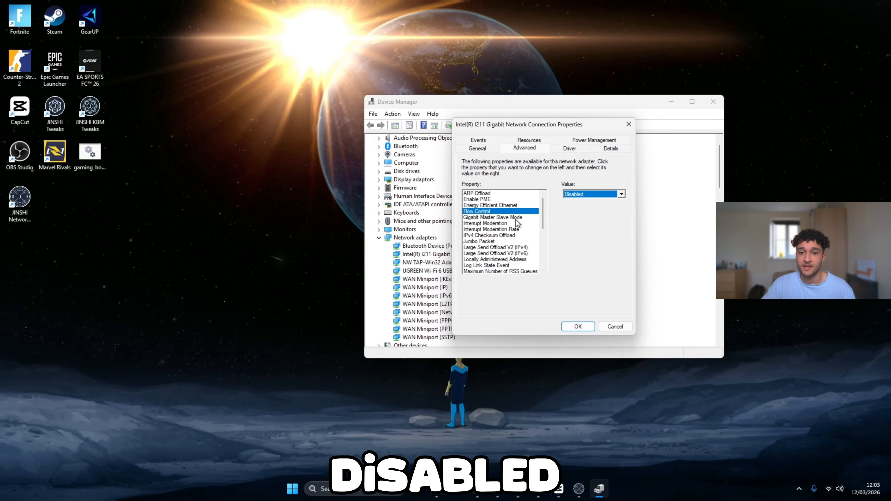
Accept the Intel I211 network adapter's advanced properties with Interrupt Moderation at Disabled, and close Device Manager.
click(505, 224)
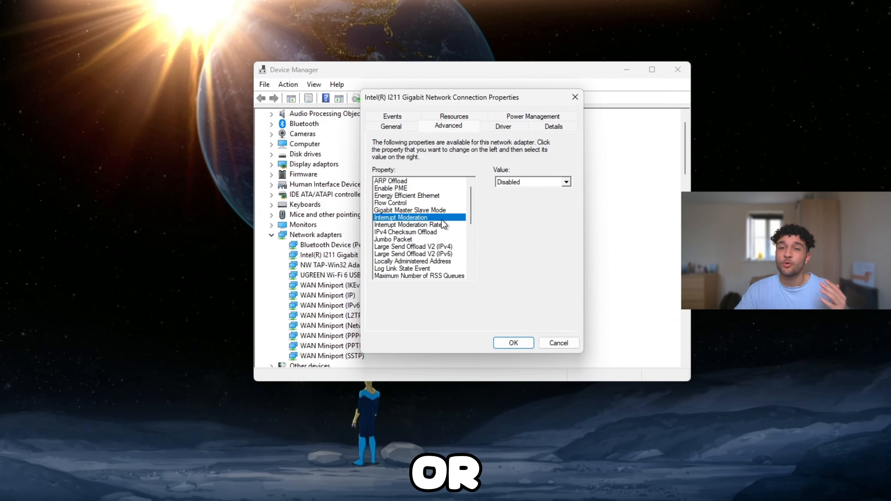
click(484, 350)
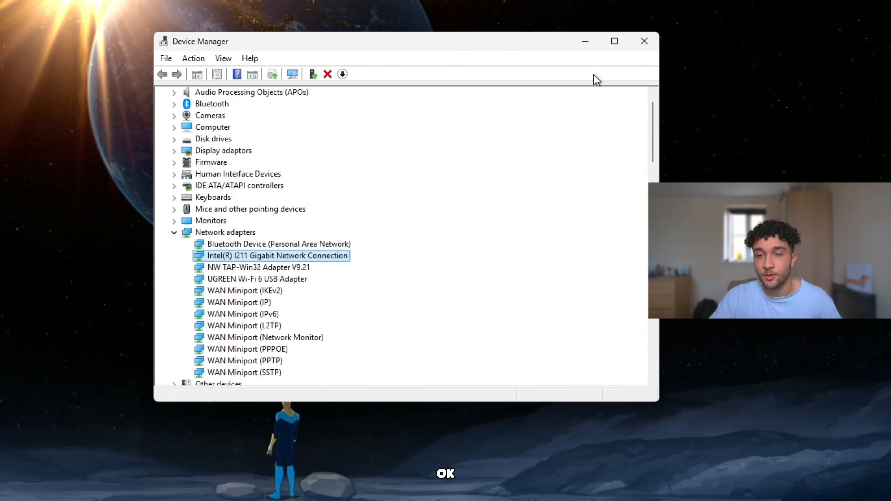
click(628, 27)
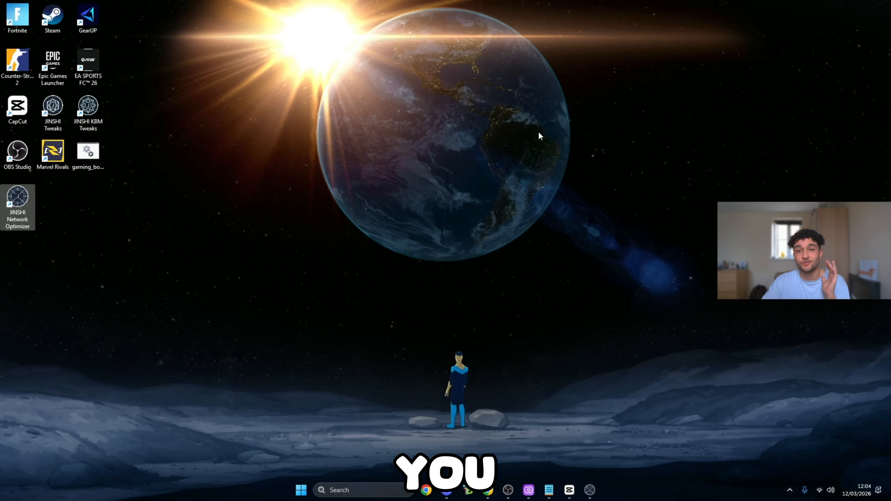